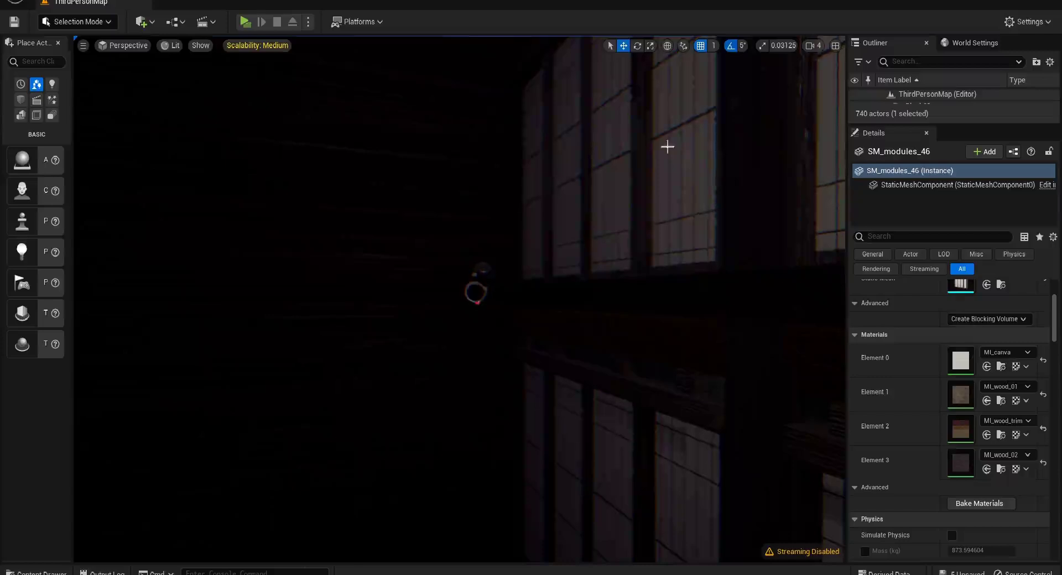
Step: Look around the level, then open the content browser's new-asset menu and dismiss it
scroll(406, 343, "up", 10)
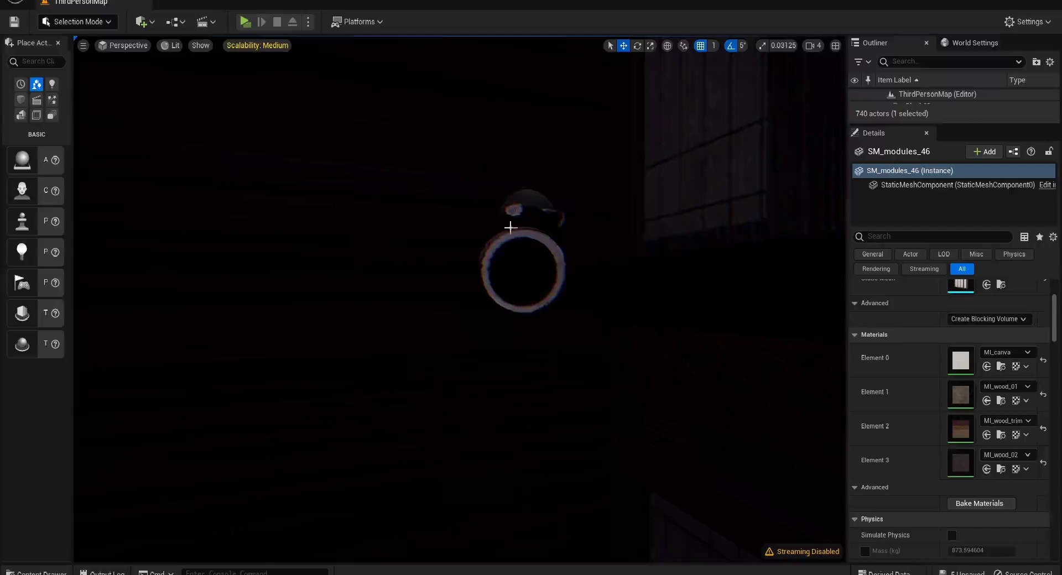
right_click_drag(440, 331, 441, 331)
right_click_drag(334, 285, 334, 285)
right_click_drag(432, 344, 469, 317)
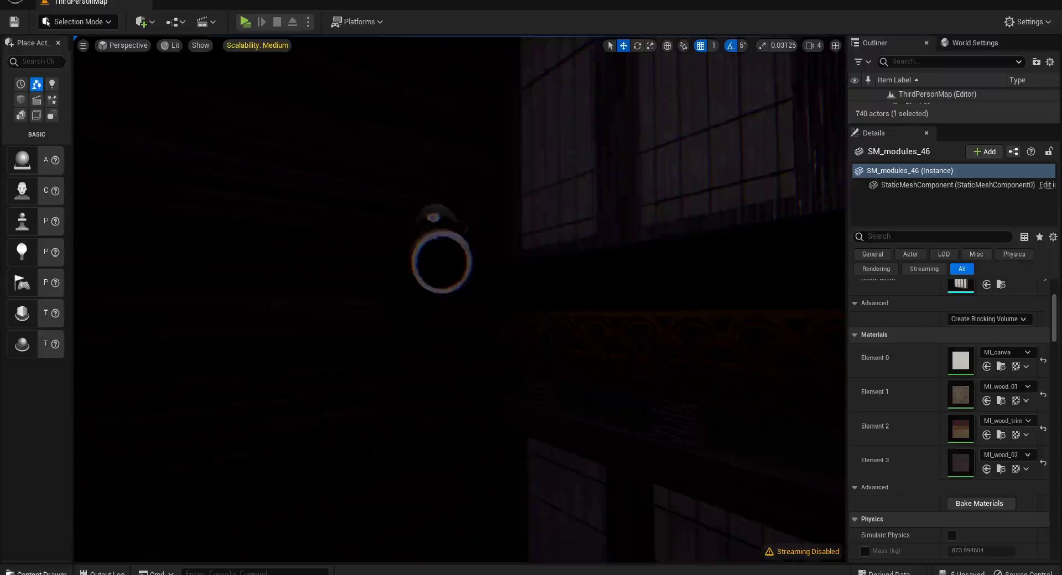
key("ctrl+space")
right_click(839, 470)
mouse_move(858, 458)
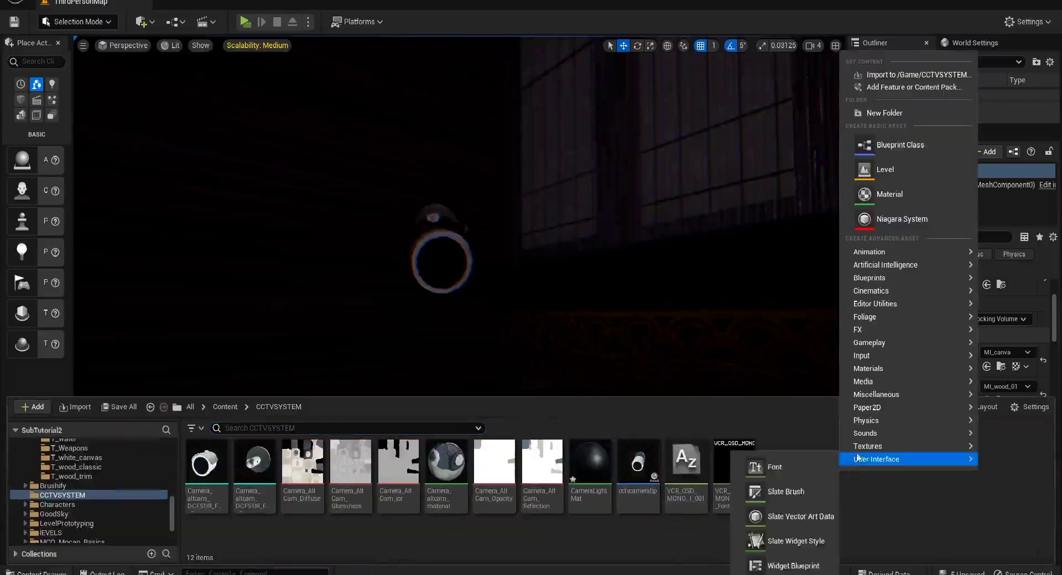
left_click(635, 535)
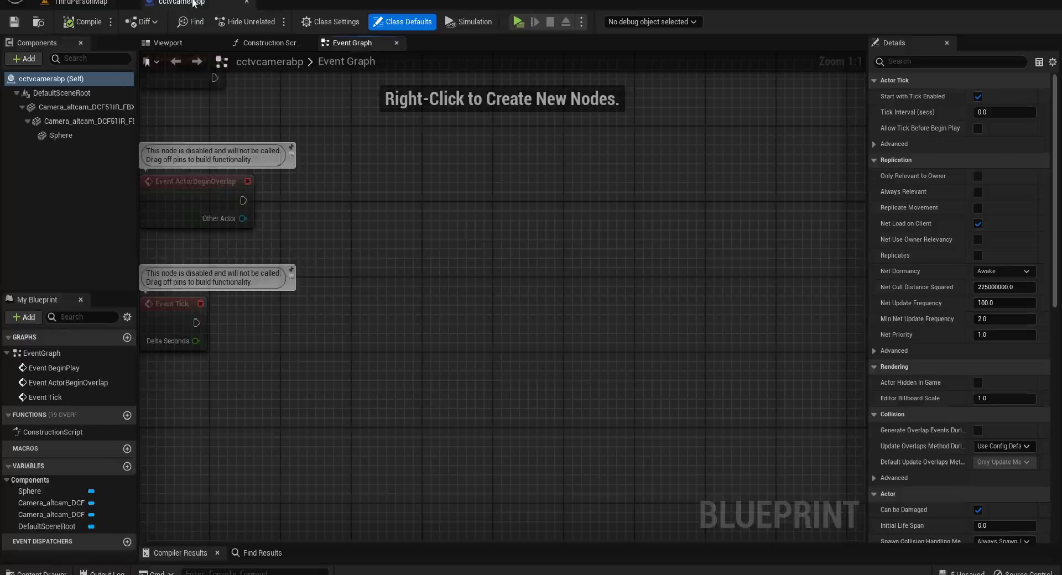
Step: Show the cctvcamerabp Viewport, frame the camera mesh, and select the red Sphere for moving
left_click(168, 42)
scroll(647, 327, "up", 5)
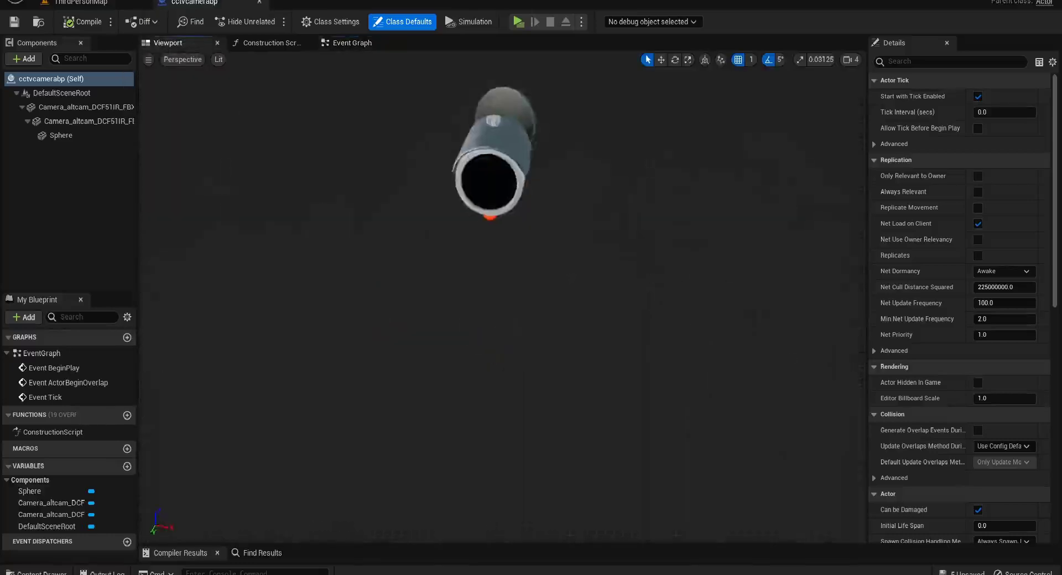
left_click_drag(471, 345, 471, 346)
left_click(470, 345)
key("w")
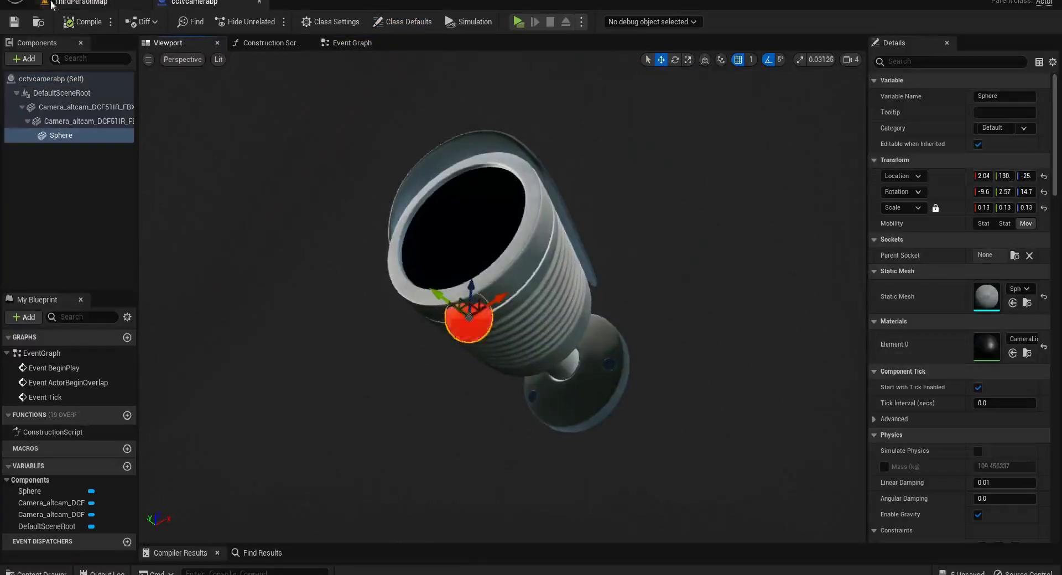
Step: Back in ThirdPersonMap, create a material named CameraLightTutMat in the CCTVSYSTEM folder
left_click(80, 3)
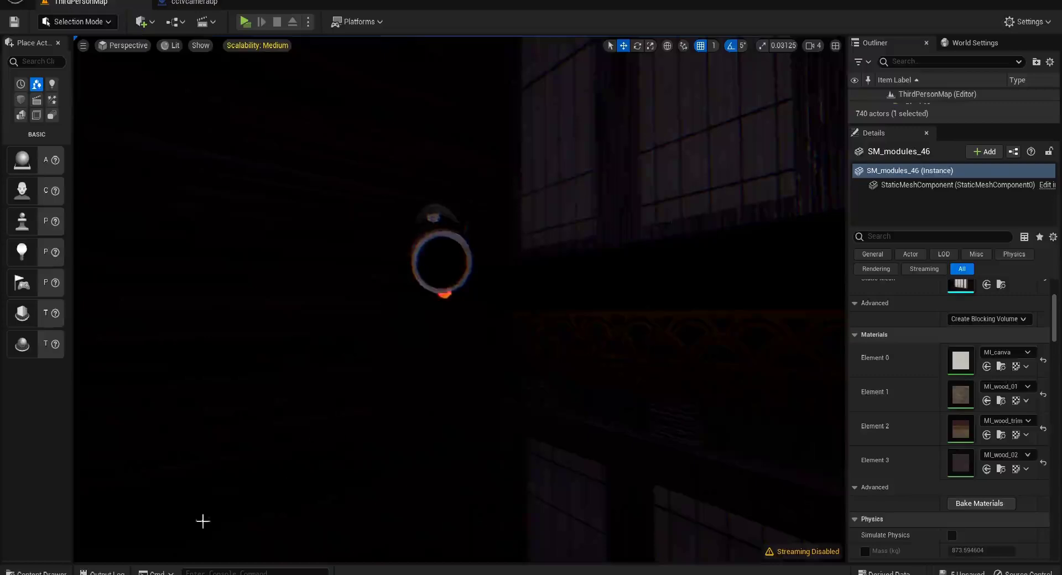
left_click(35, 572)
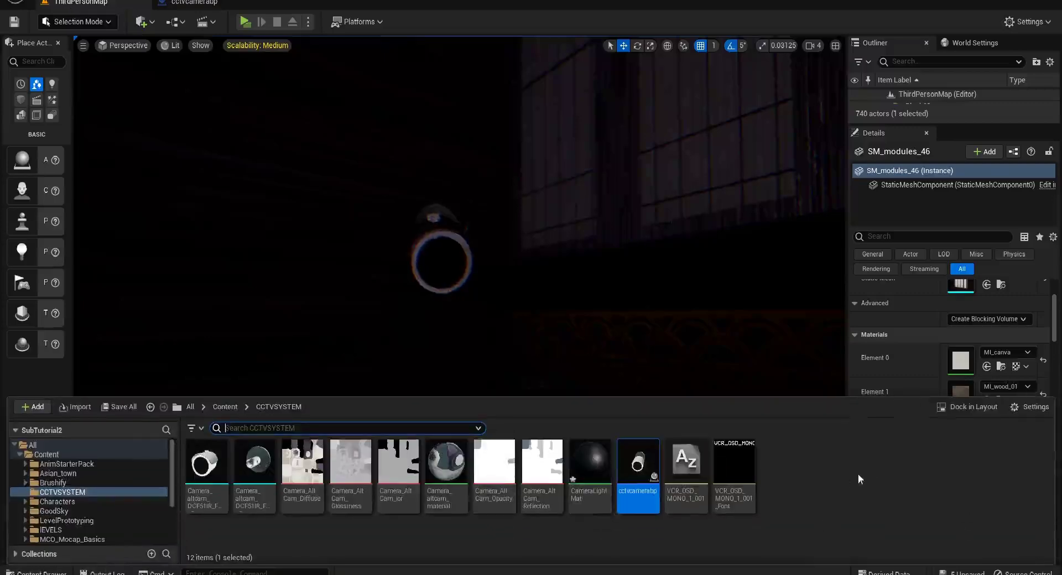
right_click(801, 476)
left_click(884, 196)
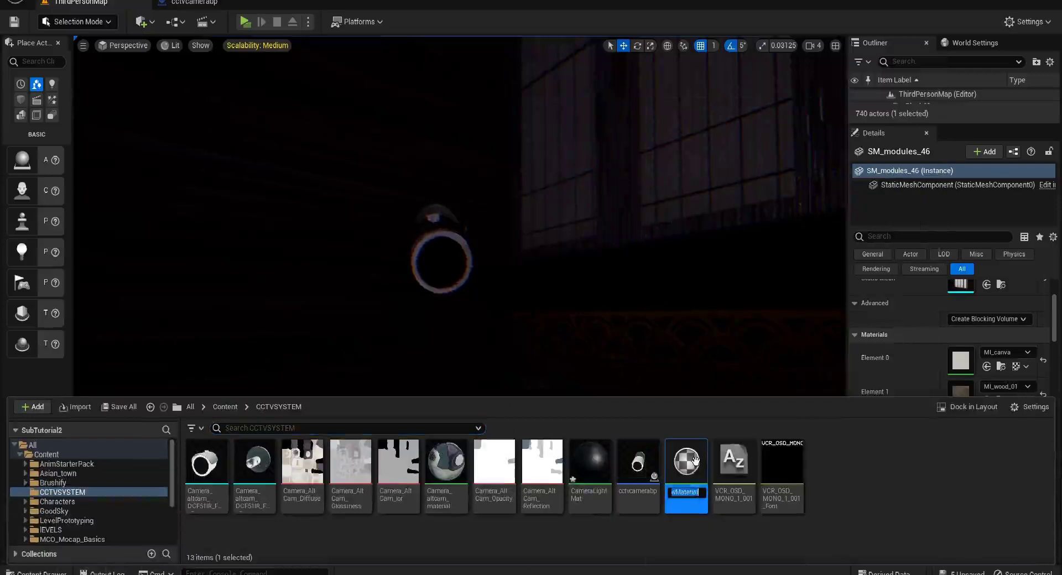
type("CameraLightTutM")
key("Return")
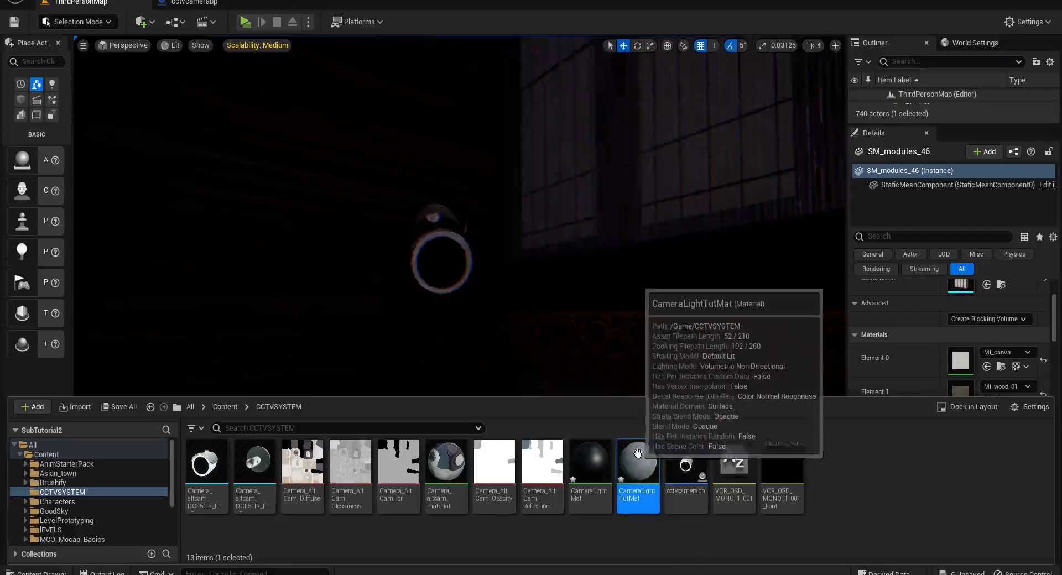
key("ctrl+space")
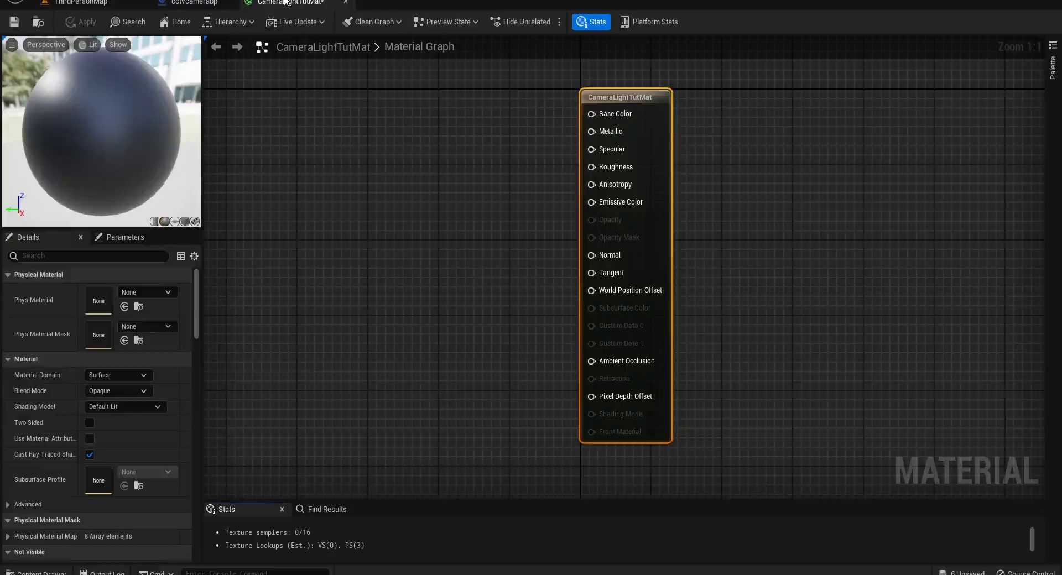
Step: Move the result node aside and add a Time node to the material graph
right_click_drag(424, 253, 464, 244)
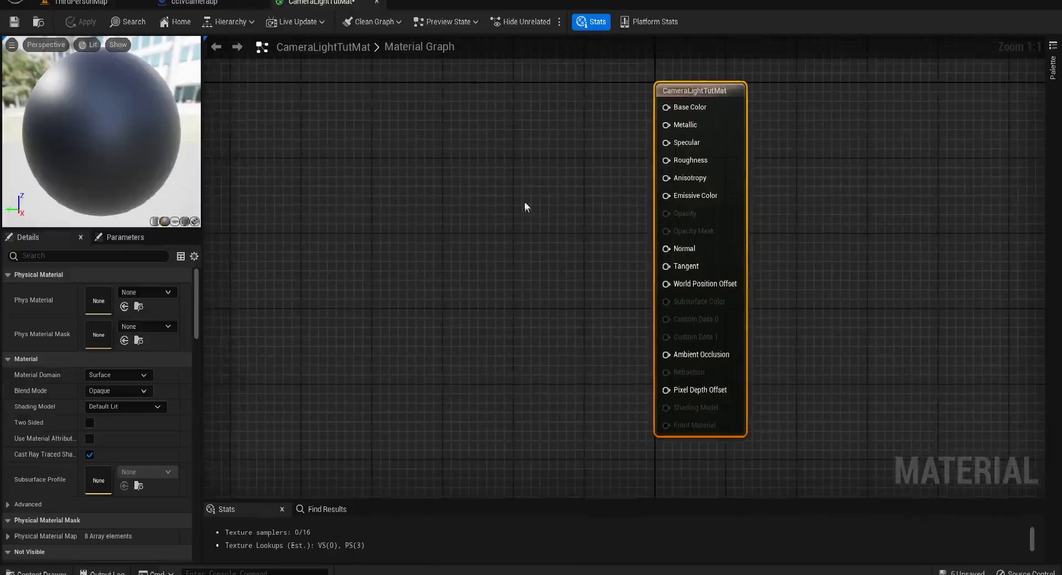
right_click_drag(355, 203, 479, 226)
right_click_drag(429, 282, 559, 255)
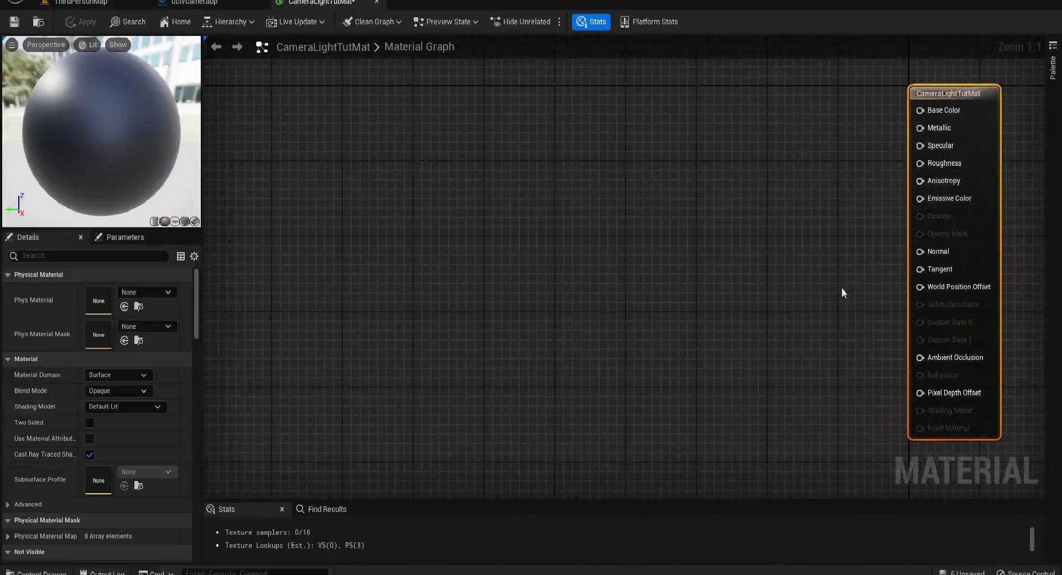
right_click(265, 298)
type("Time")
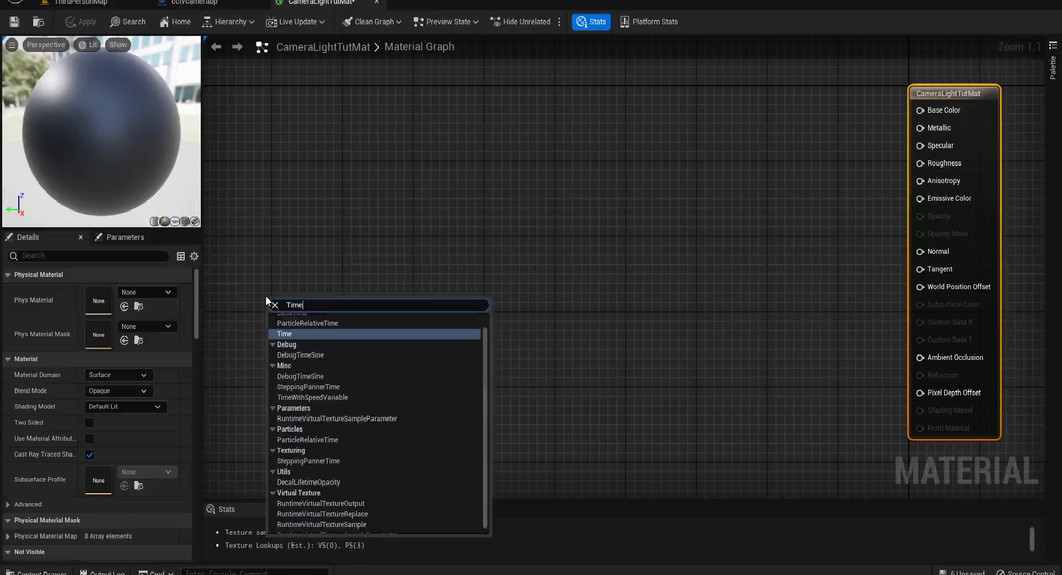
left_click(332, 334)
left_click_drag(296, 339, 293, 308)
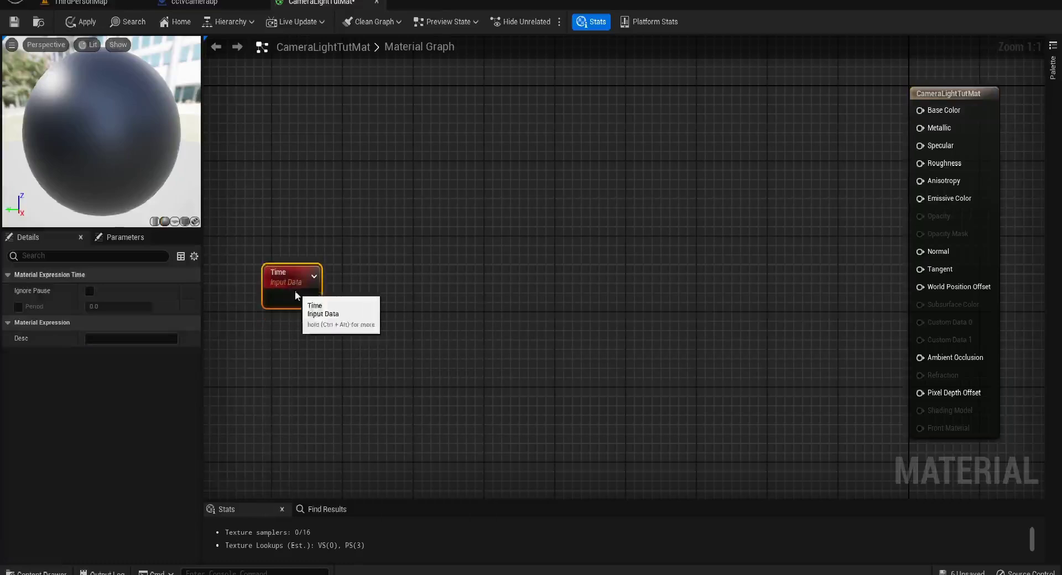
Step: Add a scalar parameter named Flicker with a default value of 0.75
left_click(270, 372)
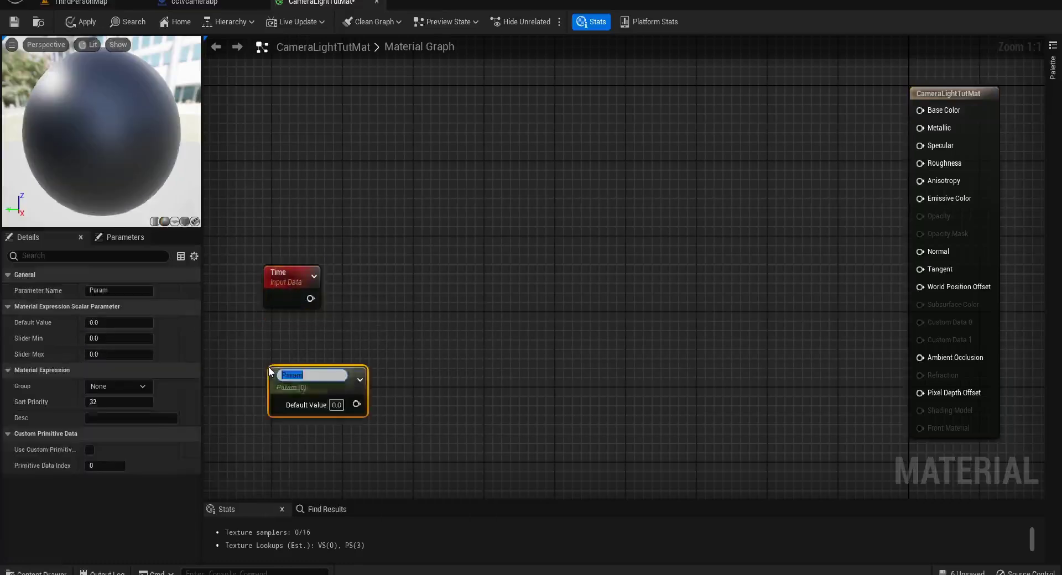
type("Flicker")
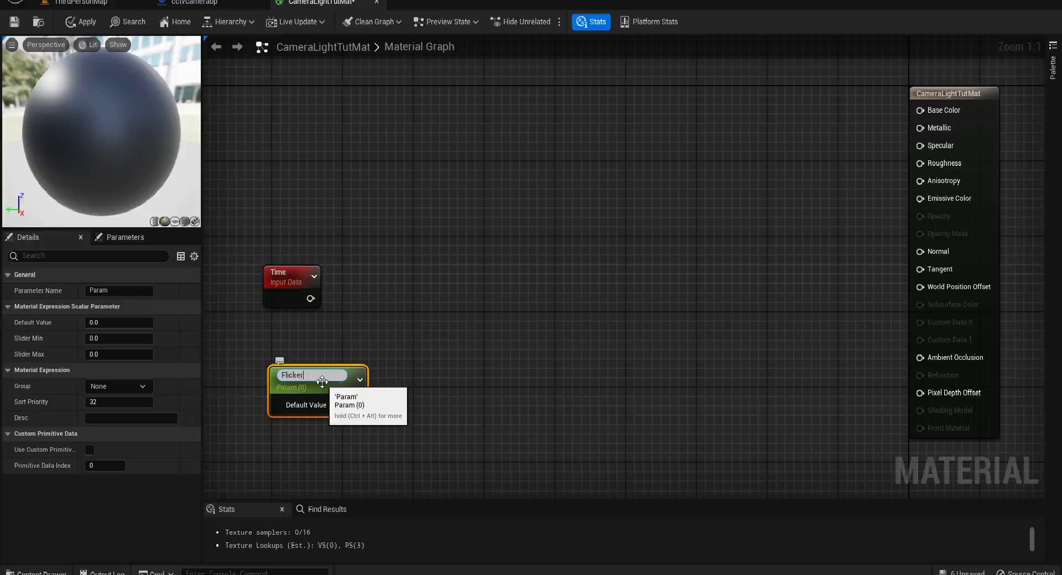
key("Return")
left_click(339, 402)
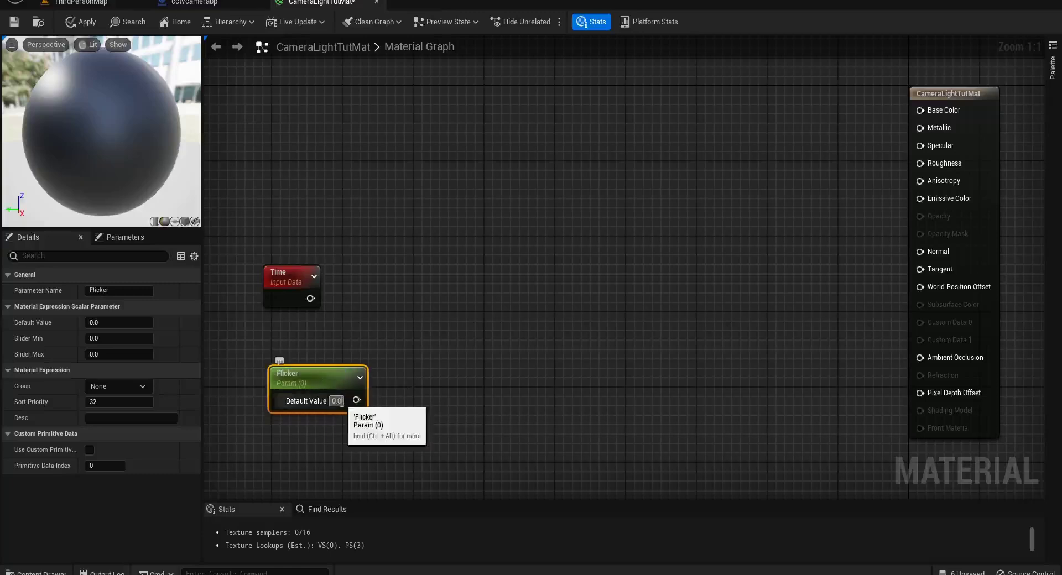
type("0.75")
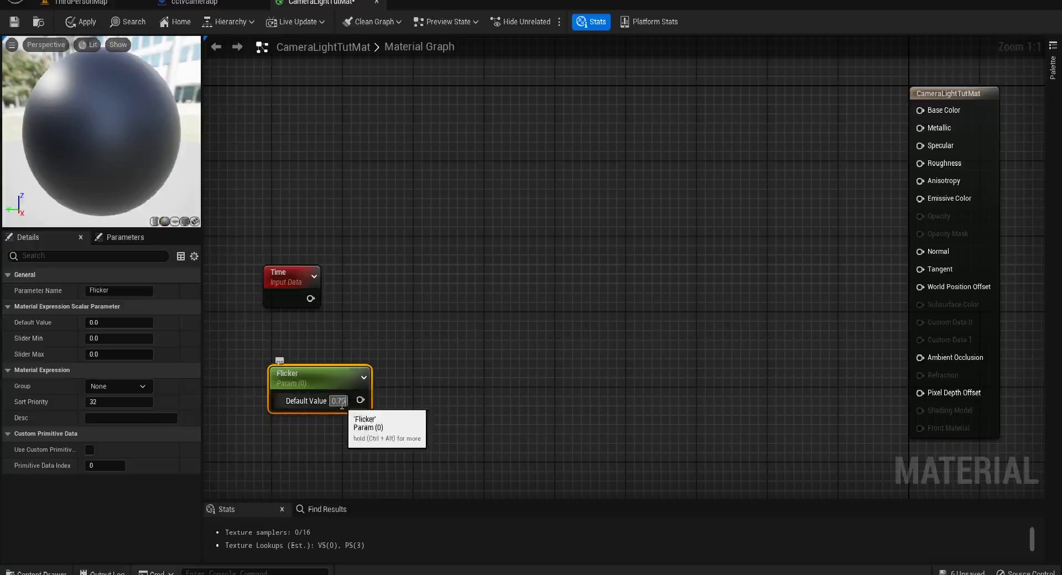
key("Return")
Step: Arrange Time and Flicker and multiply them together with a Multiply node
left_click(379, 323)
left_click_drag(320, 388, 269, 340)
left_click_drag(308, 305, 395, 300)
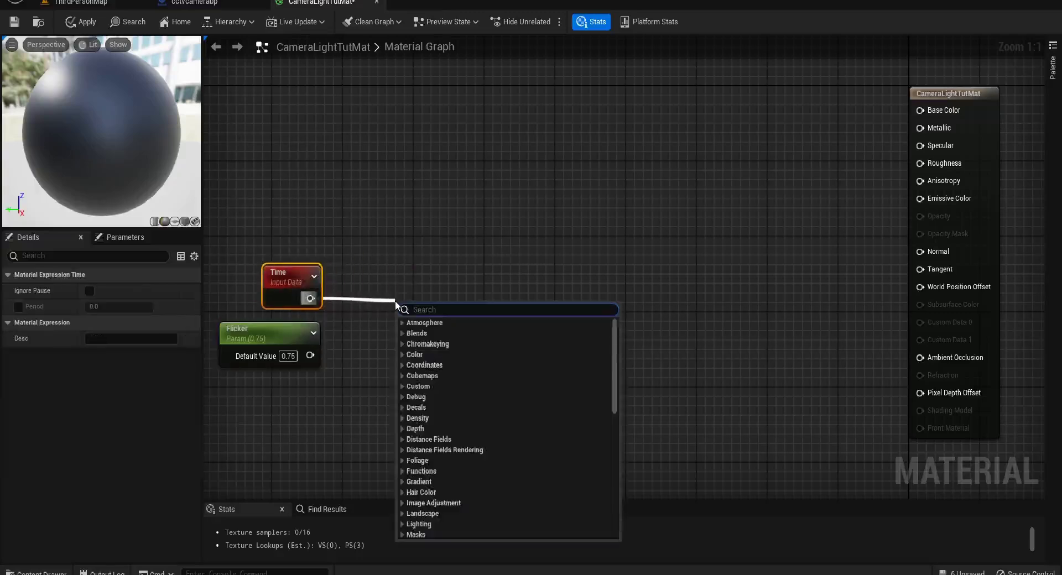
type("mul")
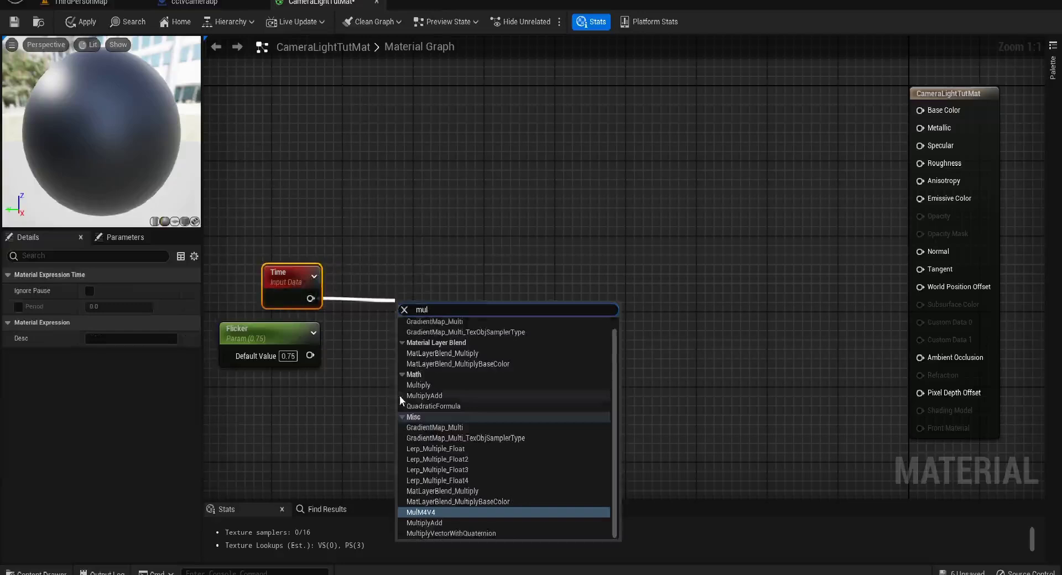
left_click(413, 386)
left_click_drag(310, 355, 383, 283)
key("Escape")
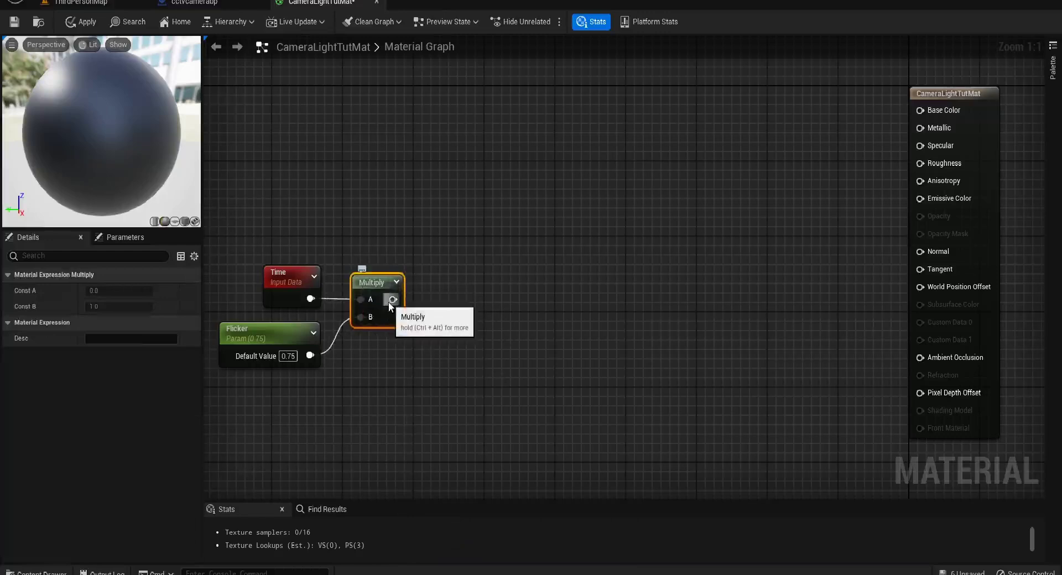
Step: Feed the Time×Flicker product into a Sine node, then multiply the Sine by 10
left_click_drag(389, 301, 509, 287)
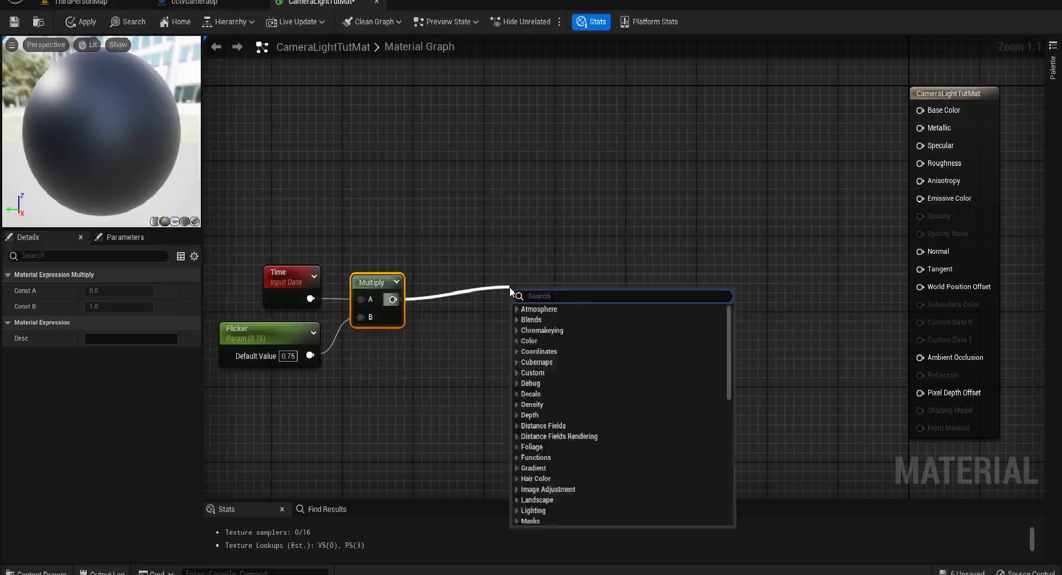
type("sine")
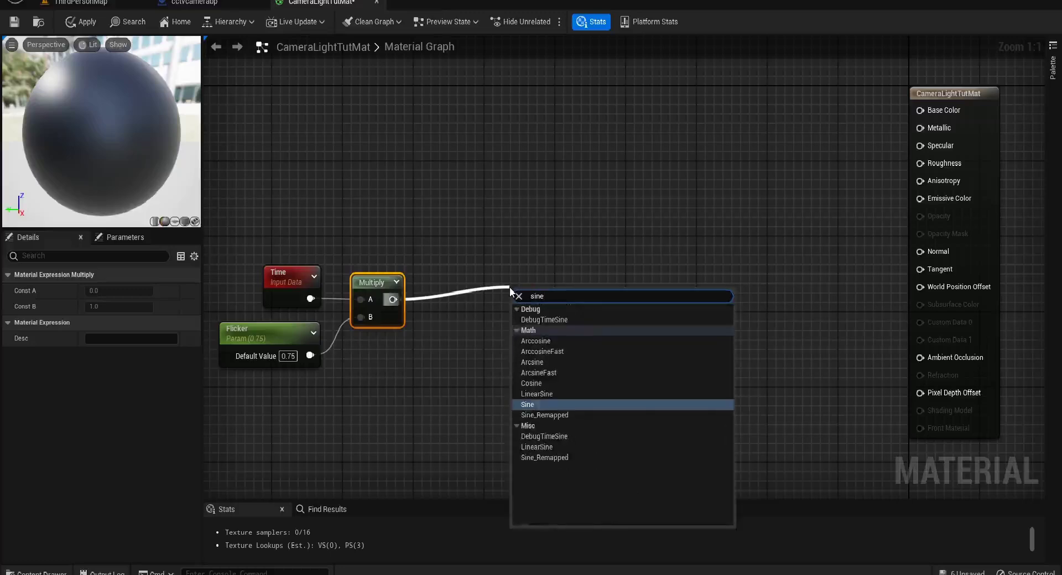
left_click(543, 404)
mouse_move(524, 288)
left_mouse_down()
mouse_move(445, 276)
mouse_move(489, 301)
mouse_move(526, 297)
left_mouse_up()
type("mult")
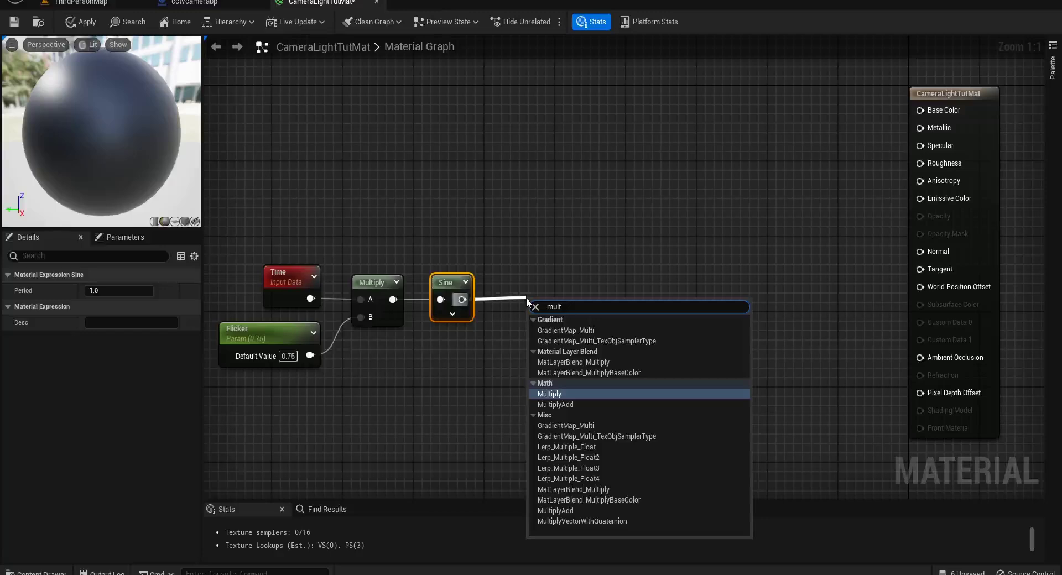
left_click(569, 392)
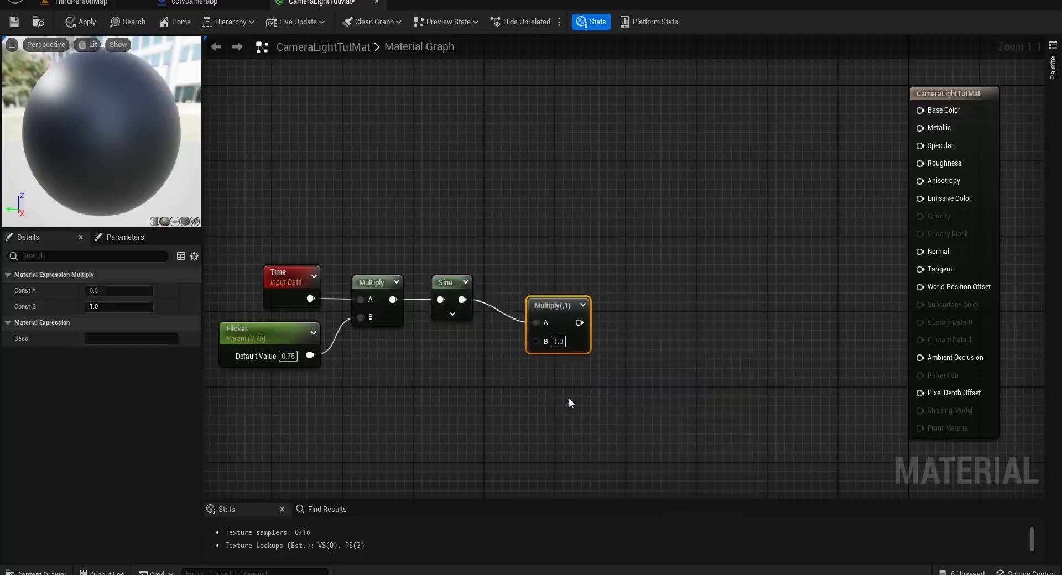
left_click_drag(558, 301, 524, 278)
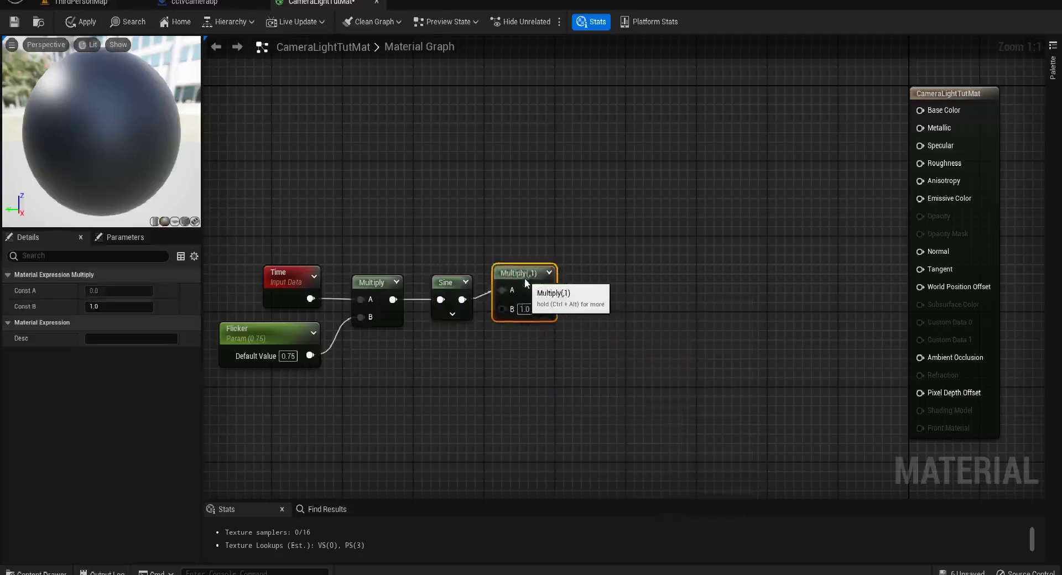
left_click(524, 319)
type("10")
key("Return")
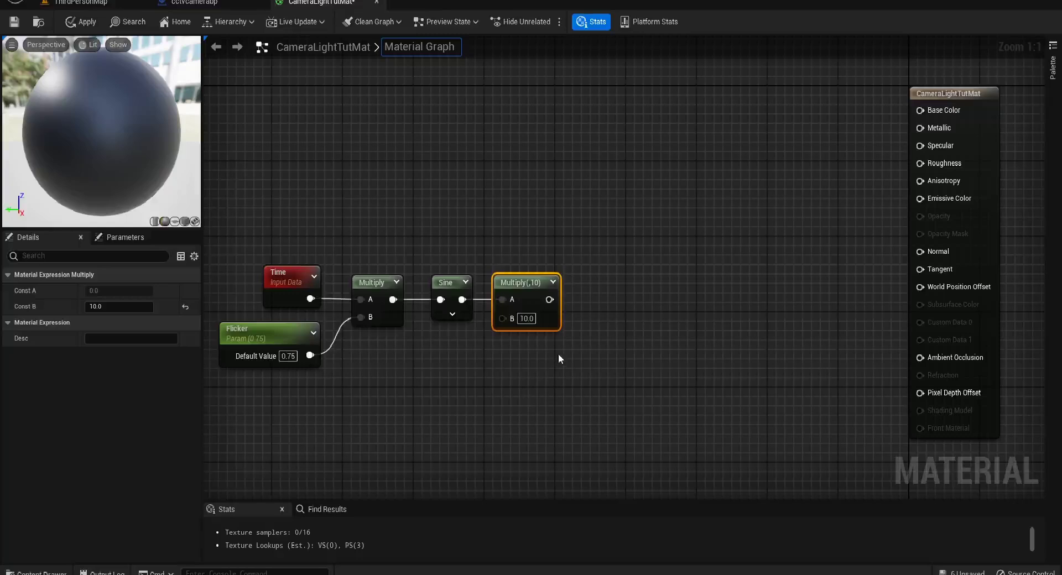
Step: Divide the Multiply-by-10 result by 5 with a Divide node
left_click_drag(549, 300, 662, 304)
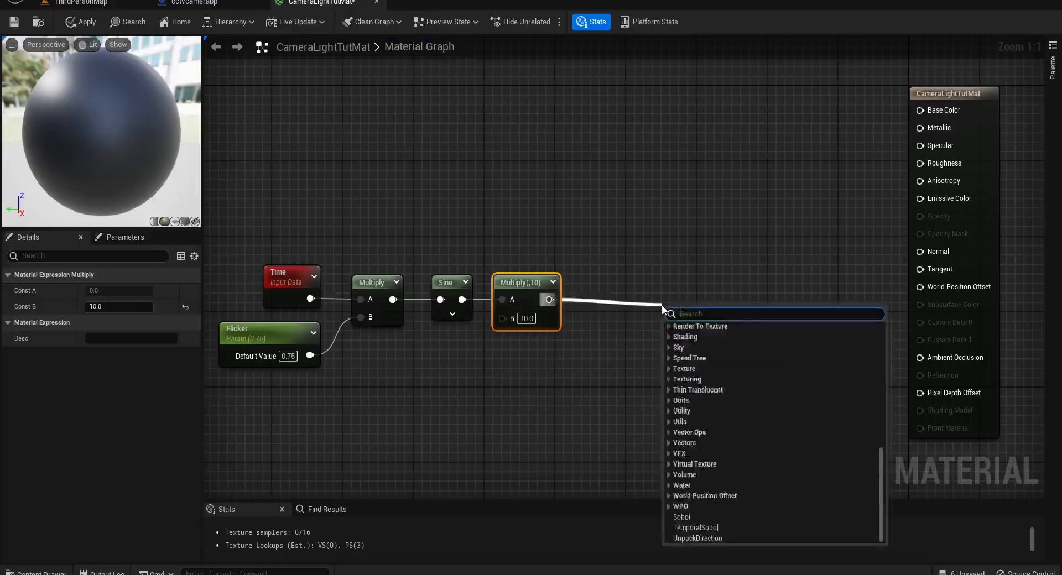
type("Div")
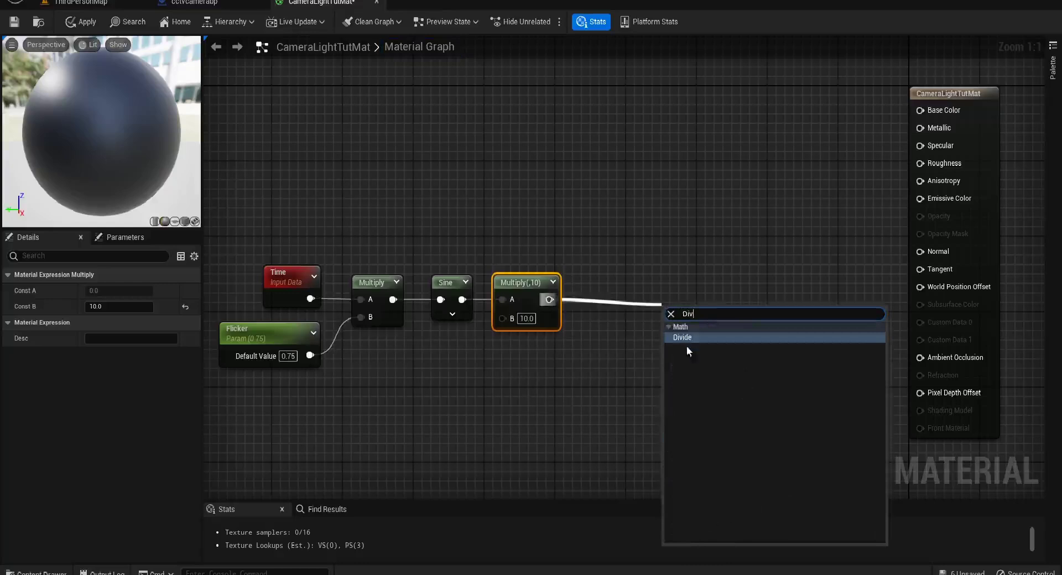
left_click(686, 338)
left_click_drag(684, 340, 599, 311)
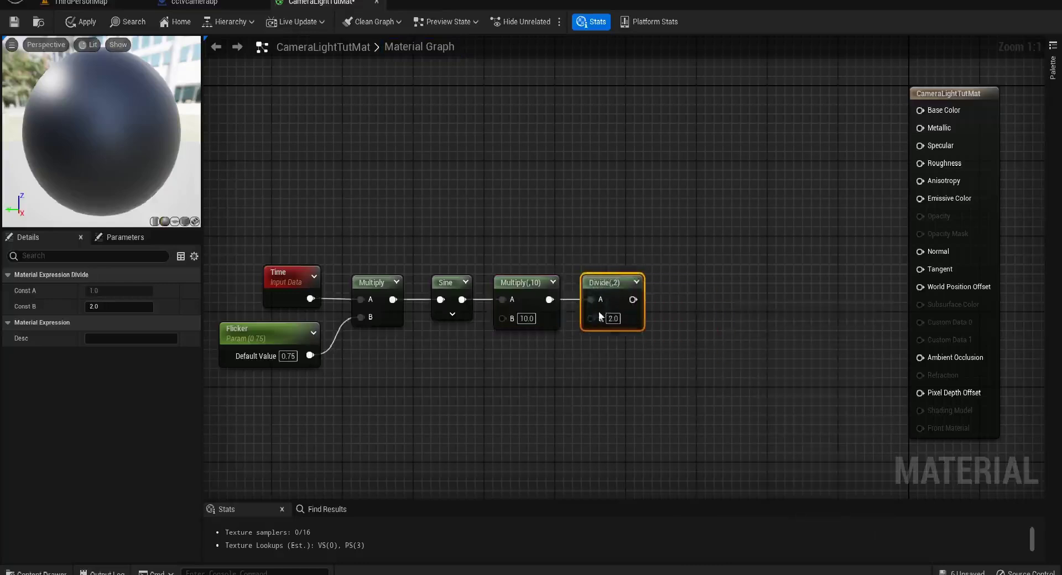
left_click(614, 320)
type("5")
left_click(685, 288)
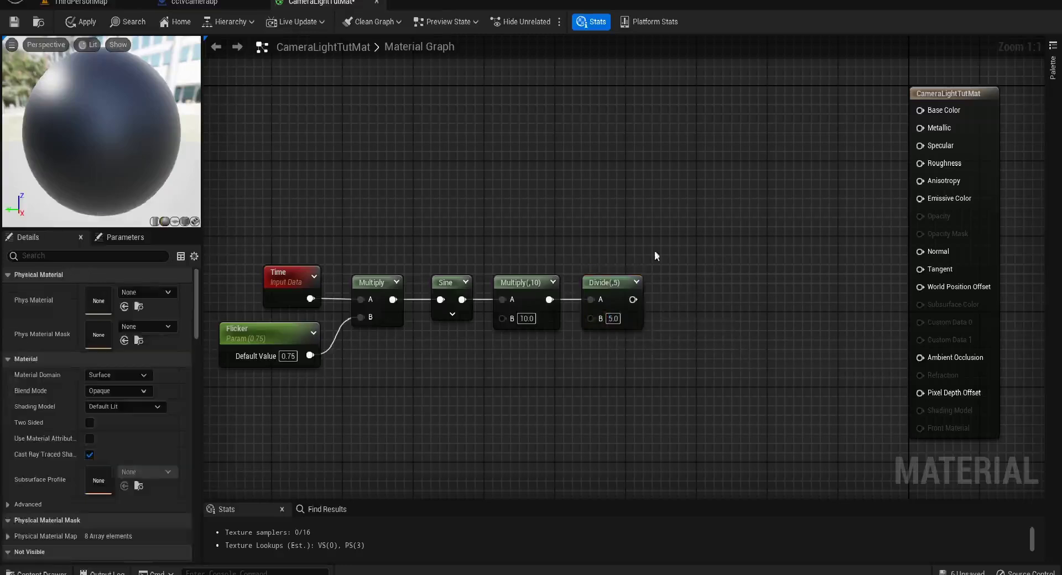
Step: Add a Constant3Vector above the chain and set its colour to bright red
left_click(563, 136)
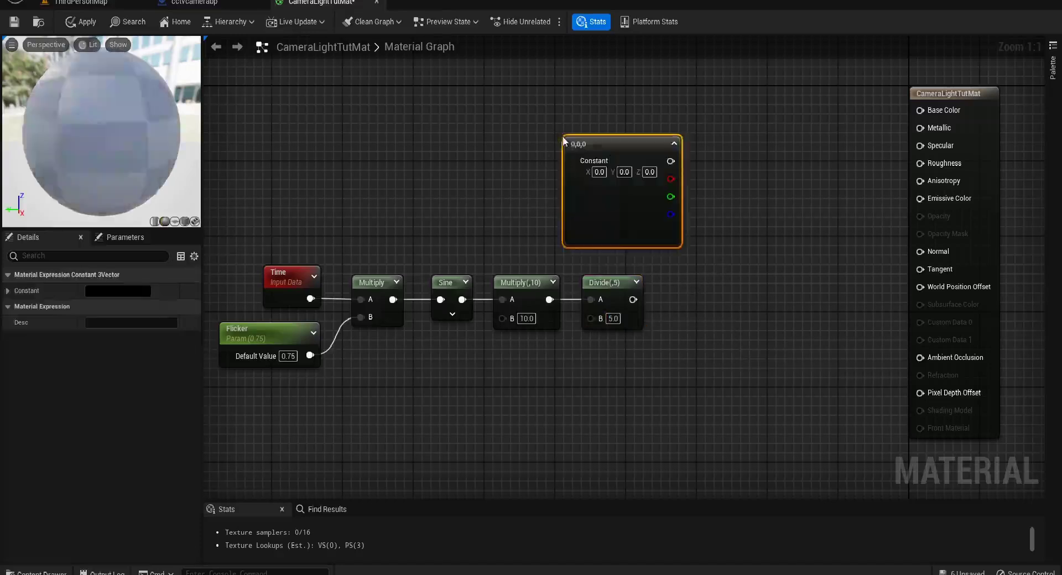
left_click_drag(652, 150, 619, 134)
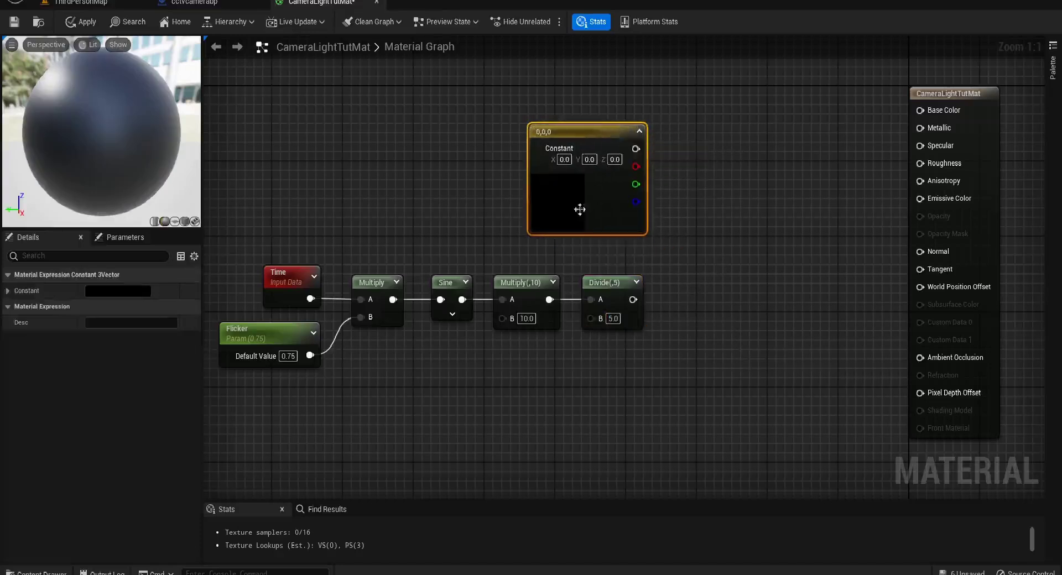
left_click(100, 291)
left_click(220, 366)
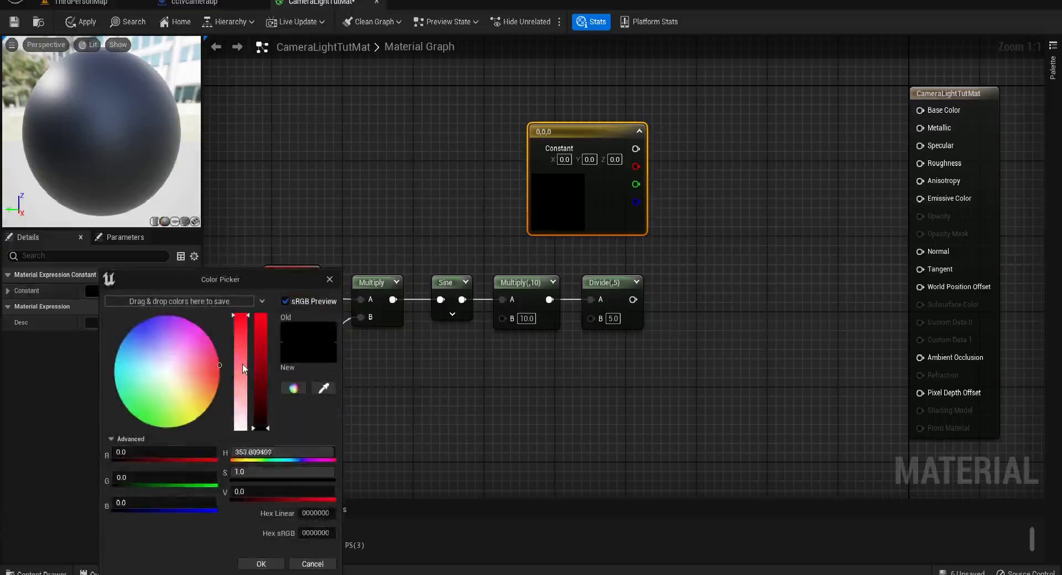
left_click_drag(261, 427, 265, 305)
left_click_drag(220, 370, 220, 373)
left_click(262, 564)
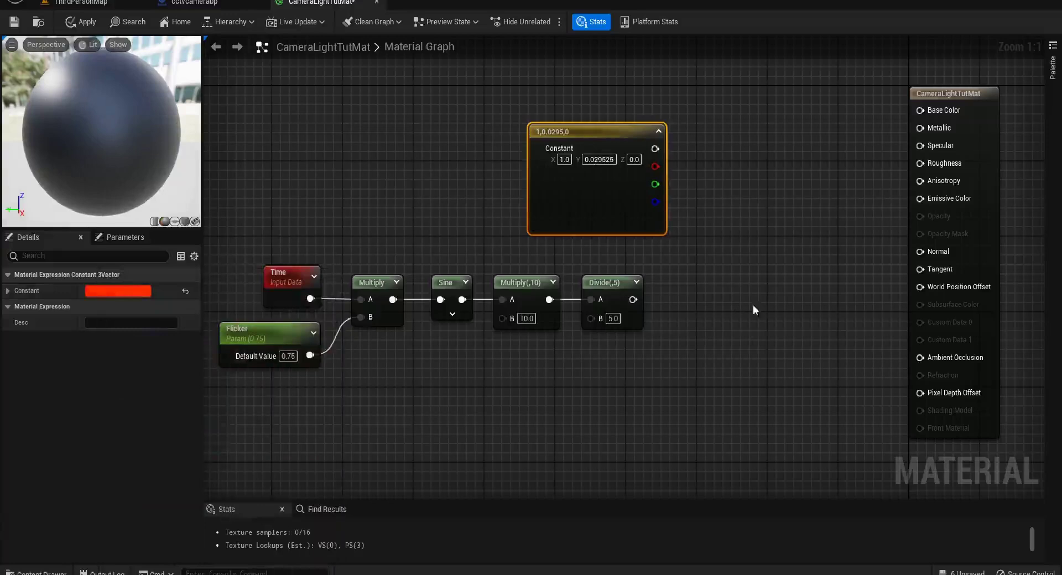
Step: Multiply the Divide(,5) output by the red constant into Emissive Color and apply
left_click(765, 177)
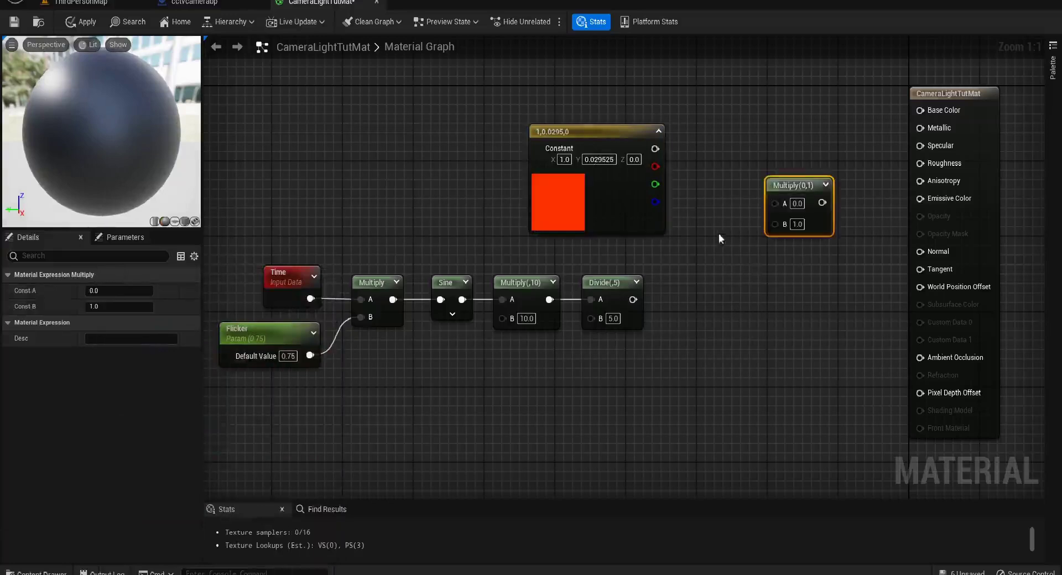
left_click_drag(634, 302, 789, 204)
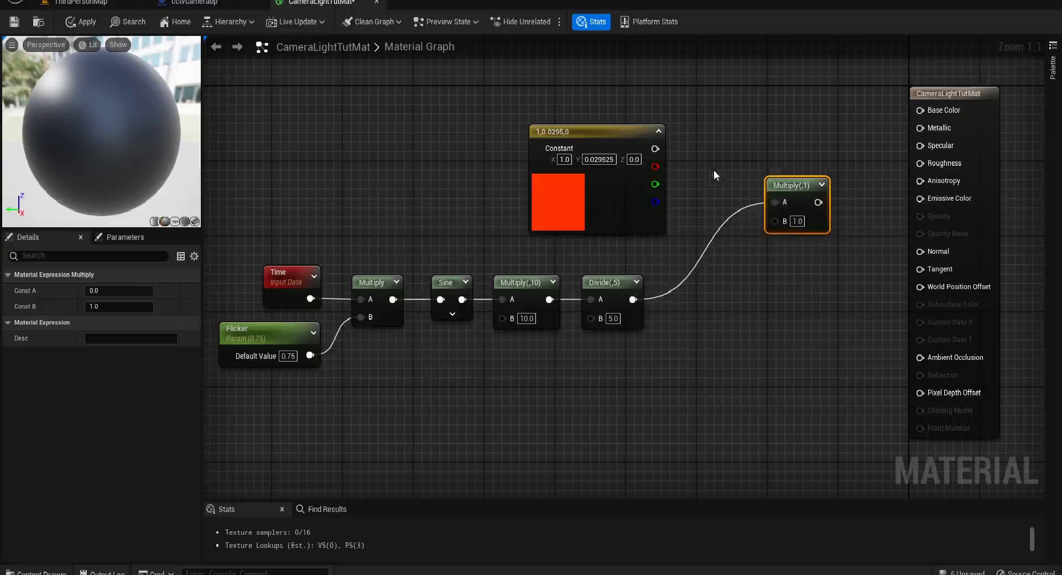
left_click_drag(655, 149, 947, 198)
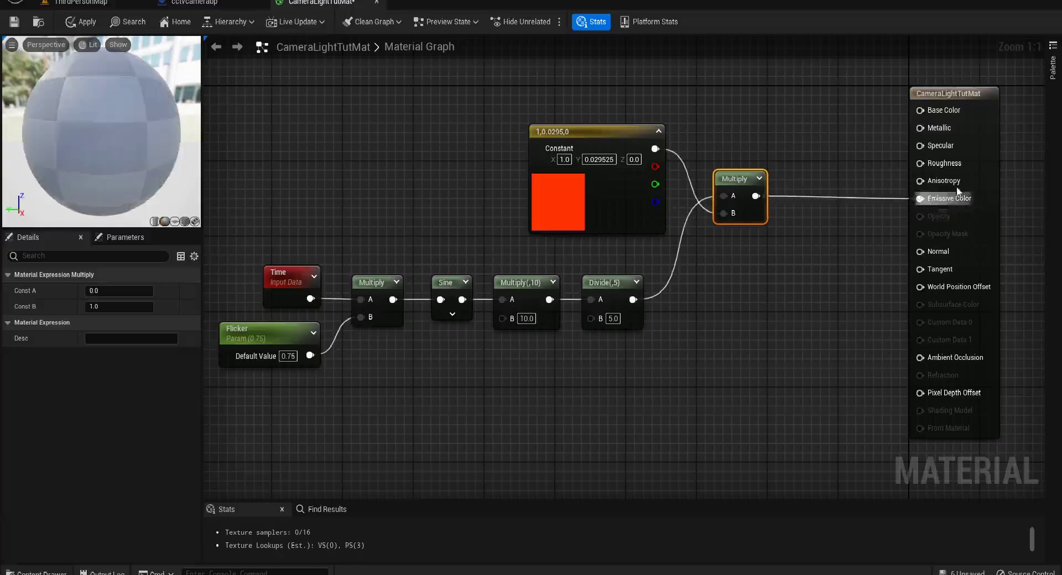
left_click_drag(995, 175, 882, 167)
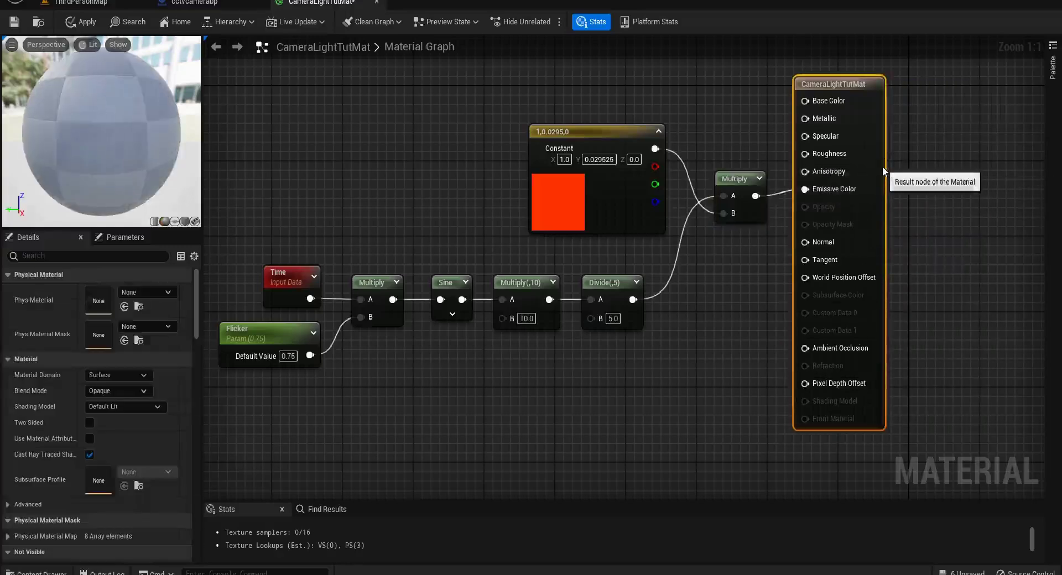
right_click_drag(392, 187, 487, 184)
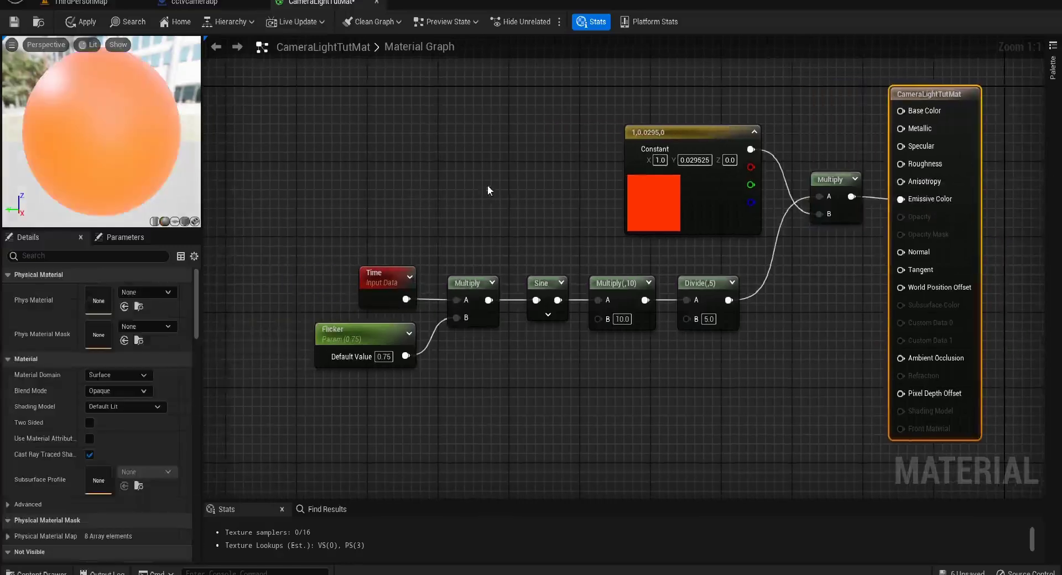
left_click(82, 22)
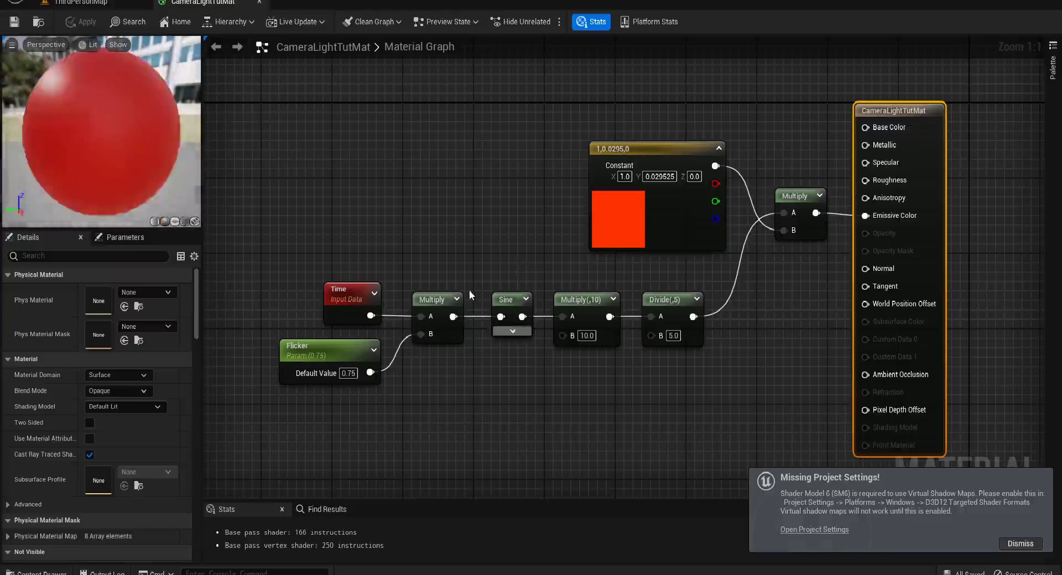
left_click_drag(257, 133, 808, 426)
left_click(450, 215)
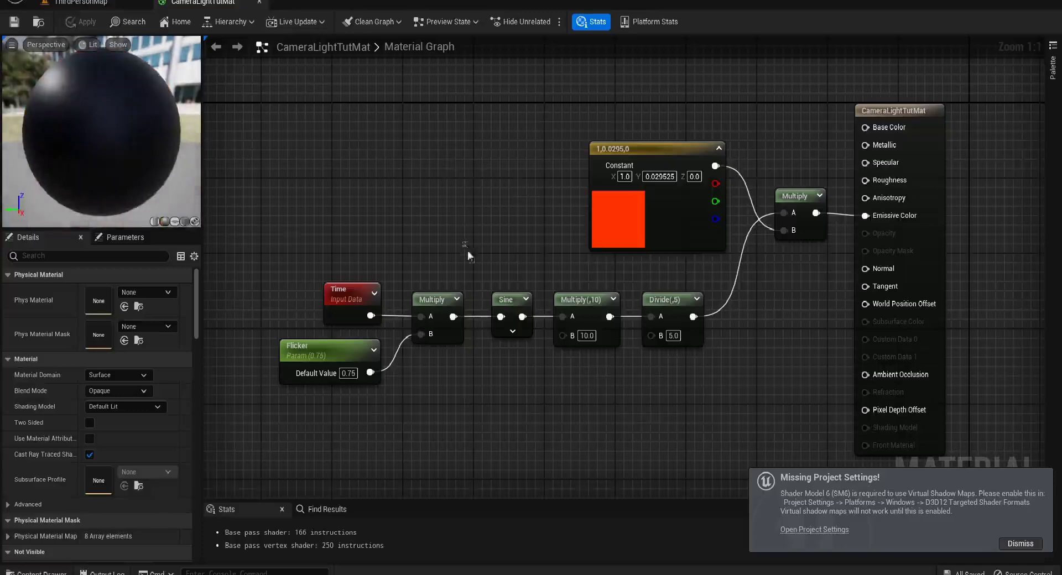
left_click_drag(462, 242, 515, 340)
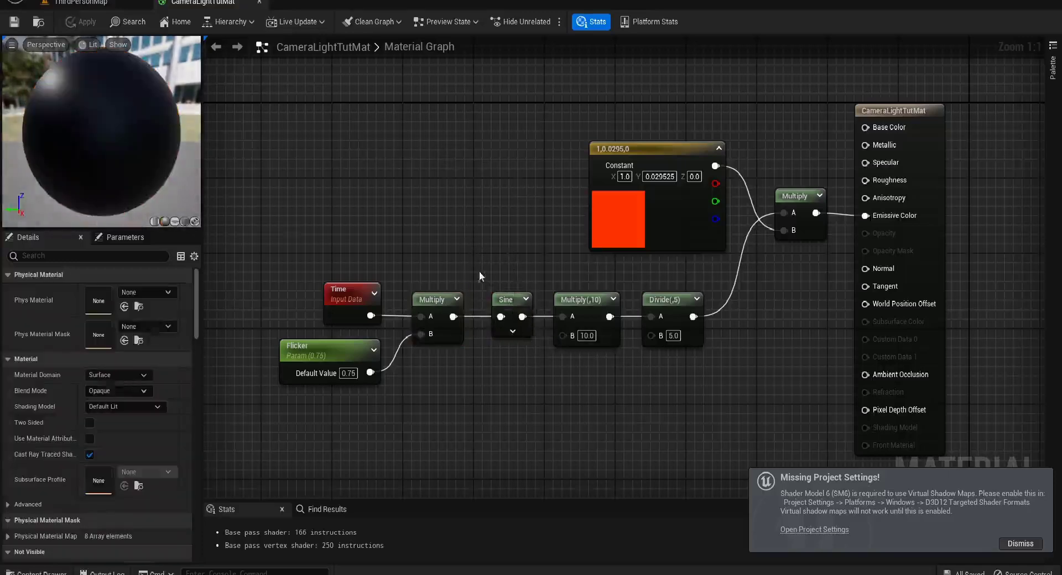
left_click_drag(474, 270, 538, 372)
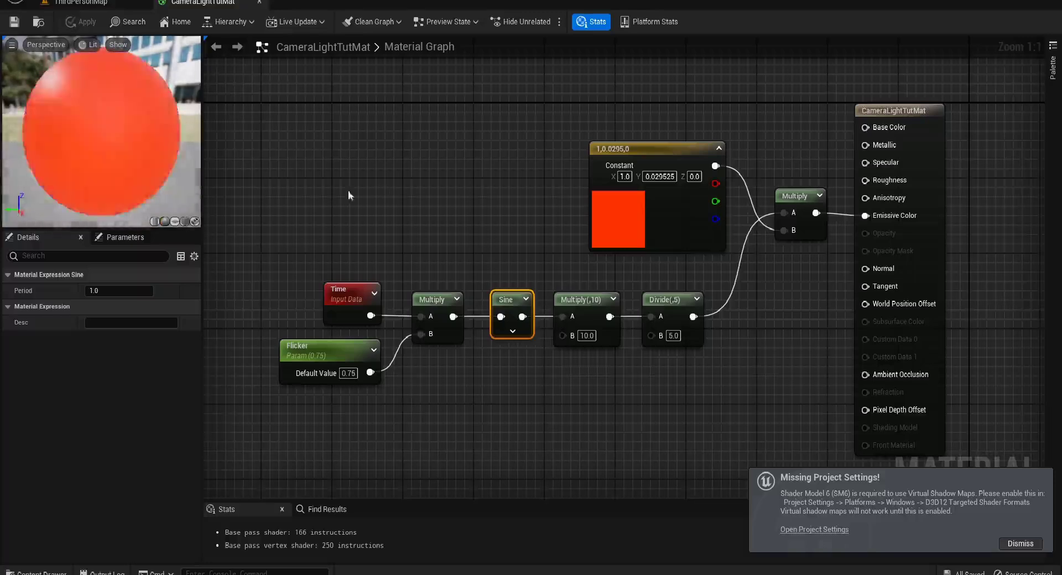
left_click_drag(268, 254, 385, 334)
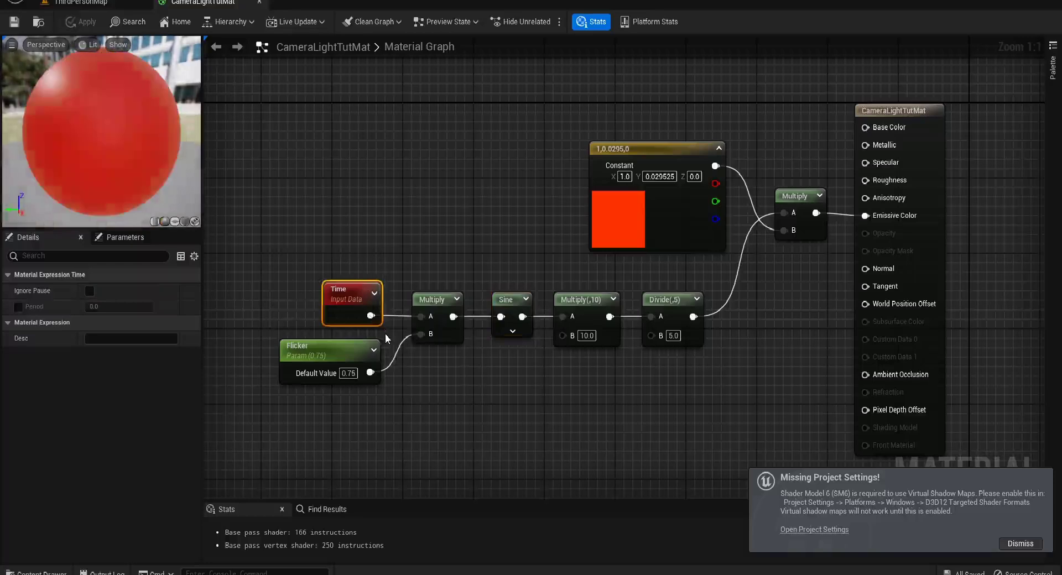
left_click(449, 241)
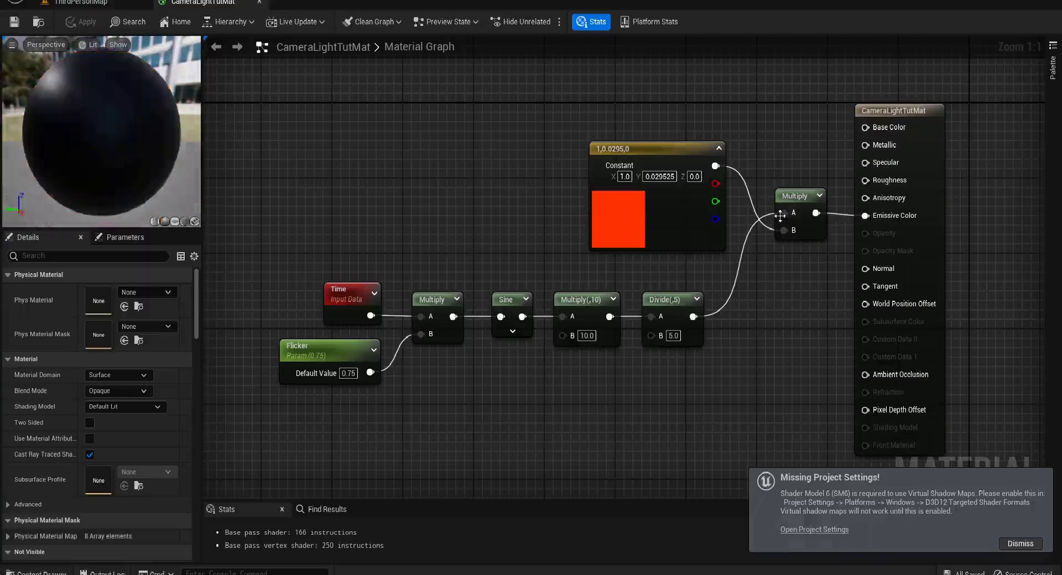
Step: Recolour the emissive constant to blue, then to green (0.002934, 1.0, 0.039422)
double_click(637, 230)
left_click_drag(727, 352, 675, 281)
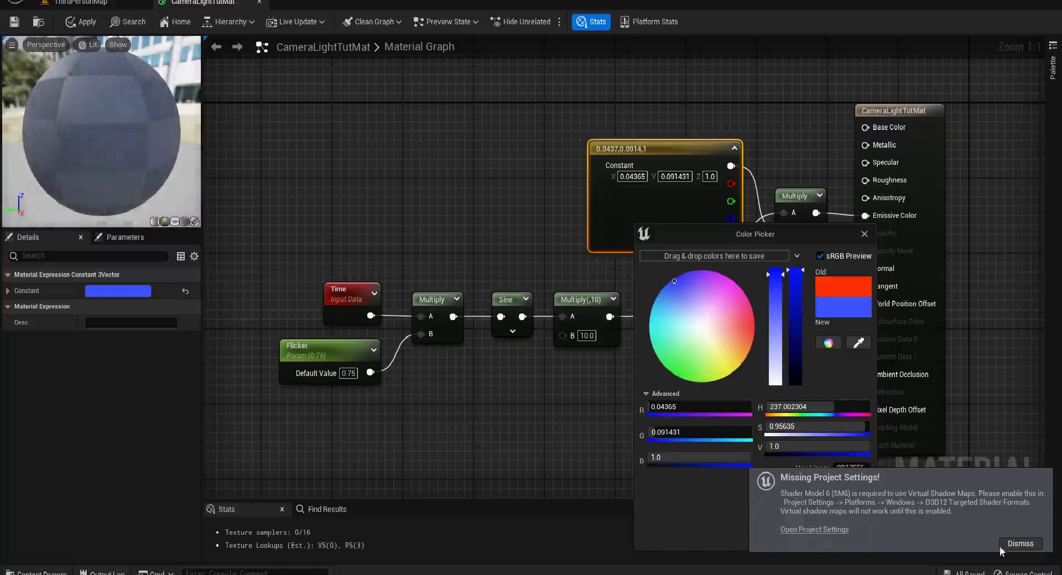
left_click(1021, 544)
left_click(808, 521)
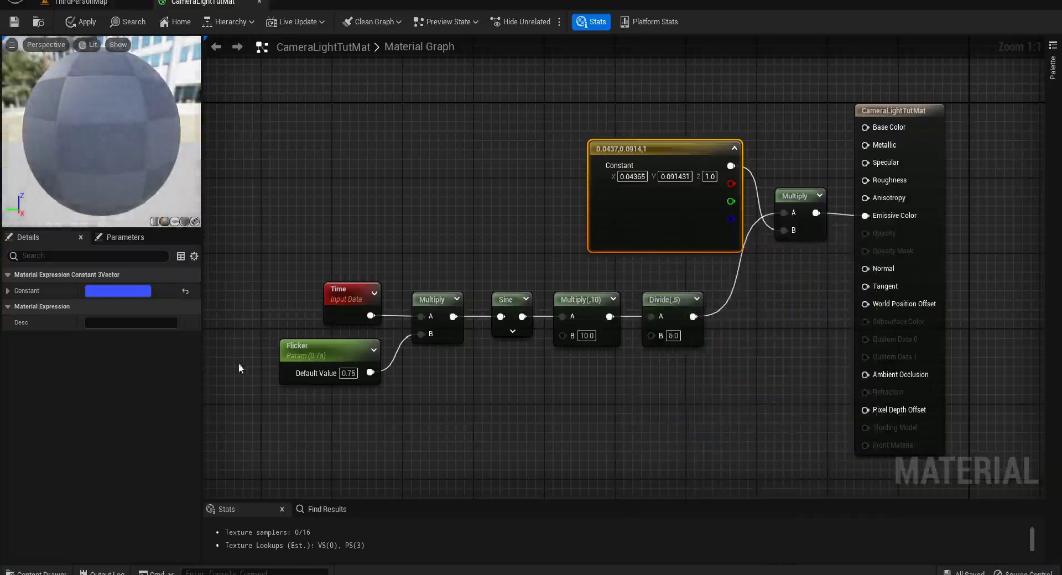
left_click_drag(674, 215, 648, 206)
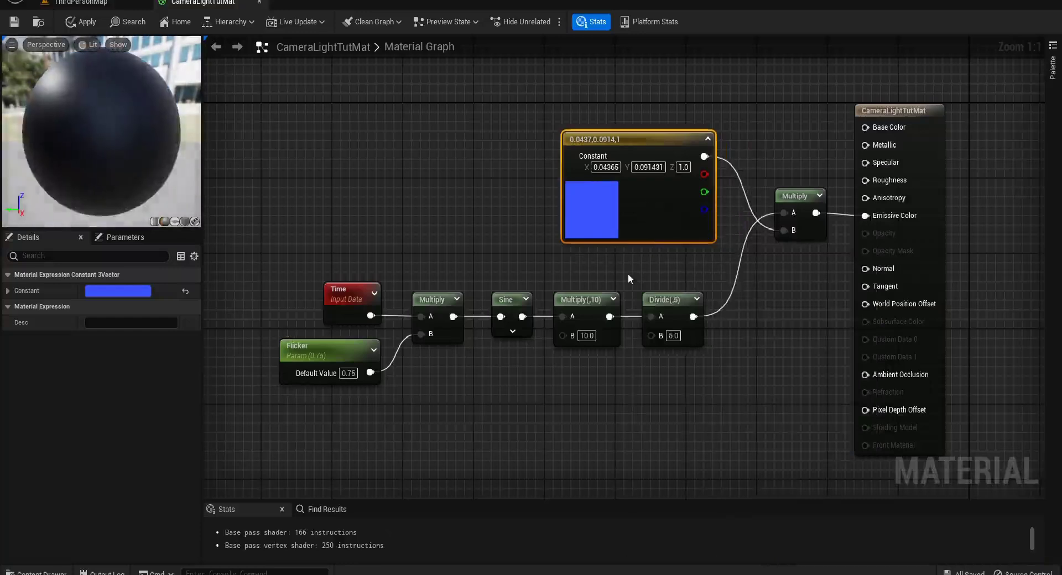
double_click(594, 210)
left_click_drag(628, 320, 635, 362)
left_click(756, 506)
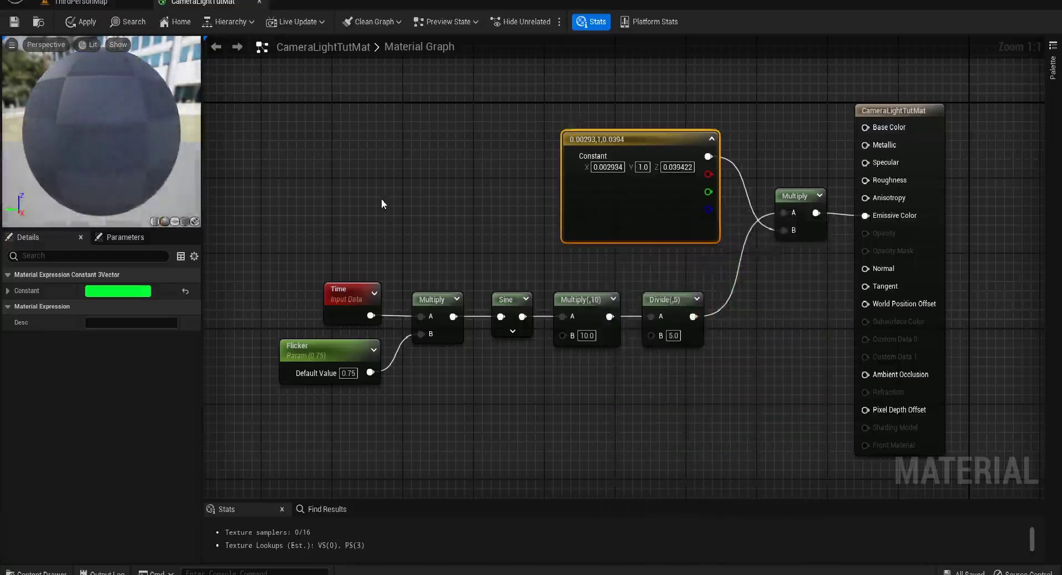